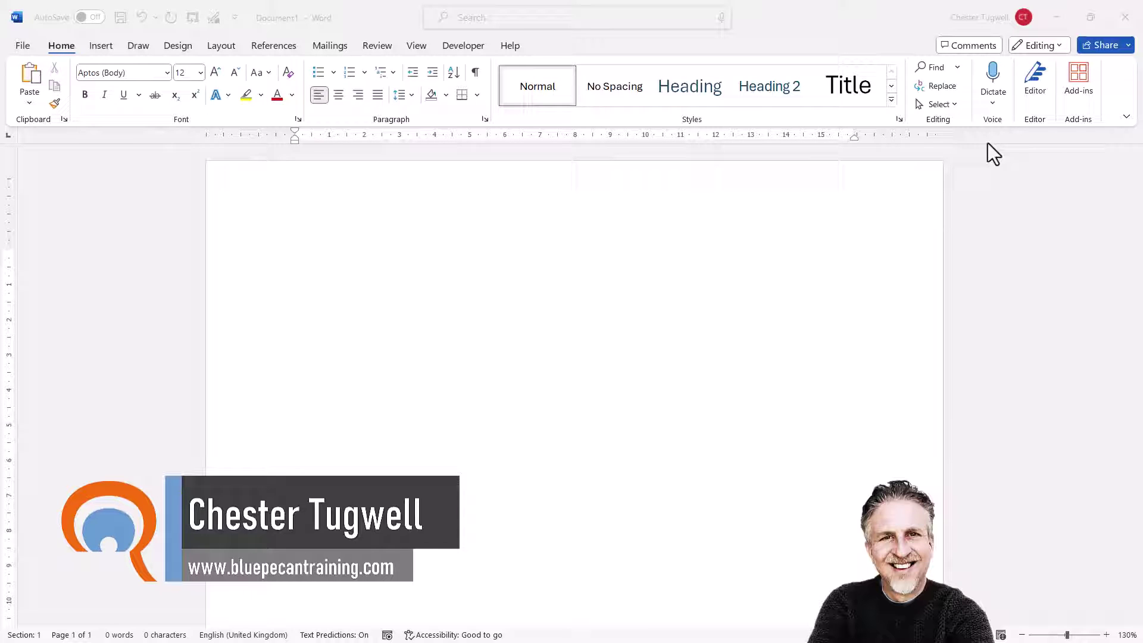
Open the Transcribe pane from the Dictate dropdown on the Home tab
click(993, 103)
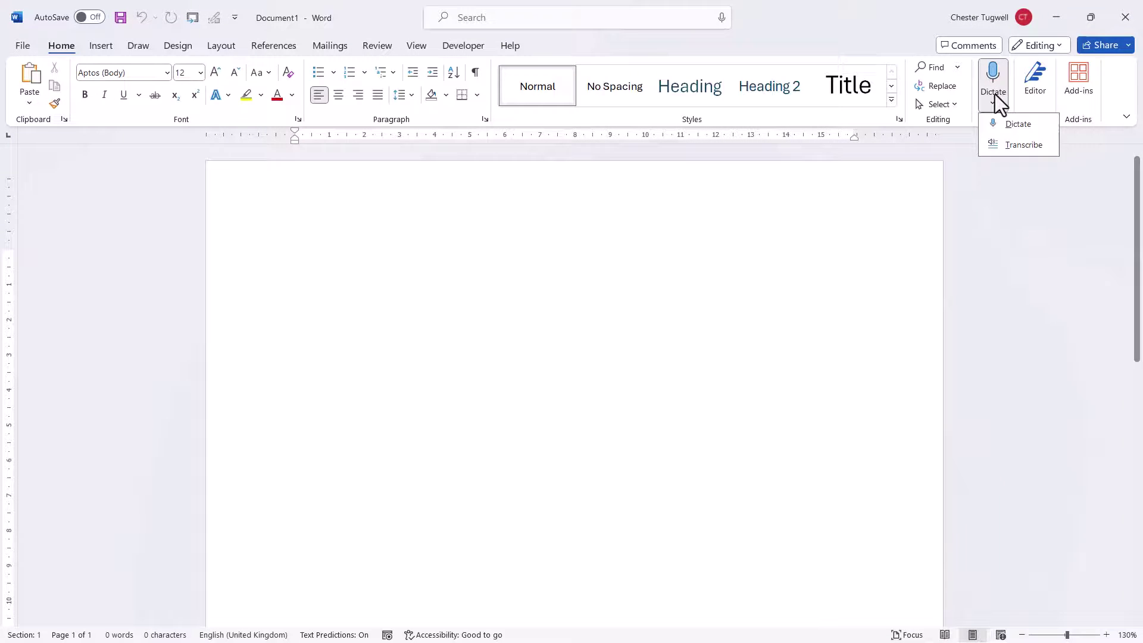
click(1024, 146)
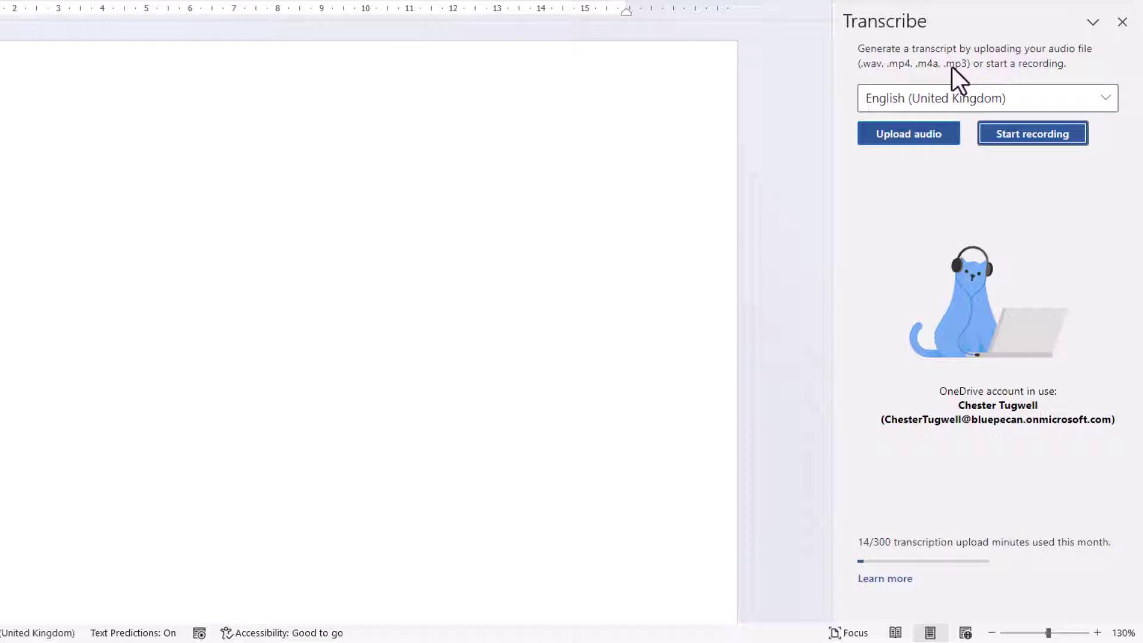
click(982, 107)
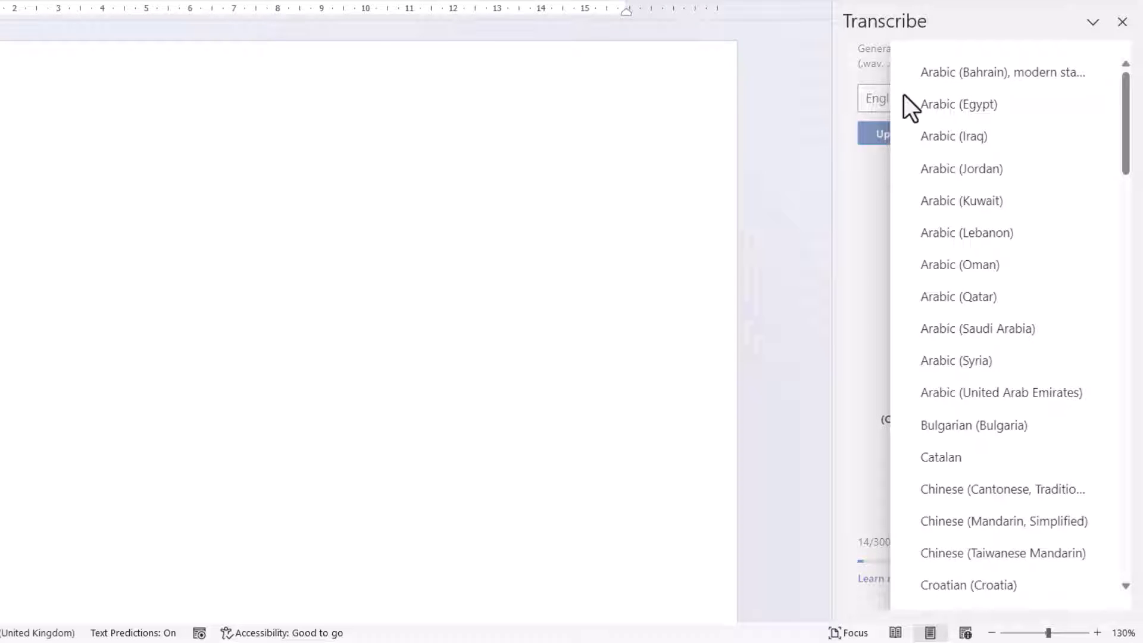
click(951, 83)
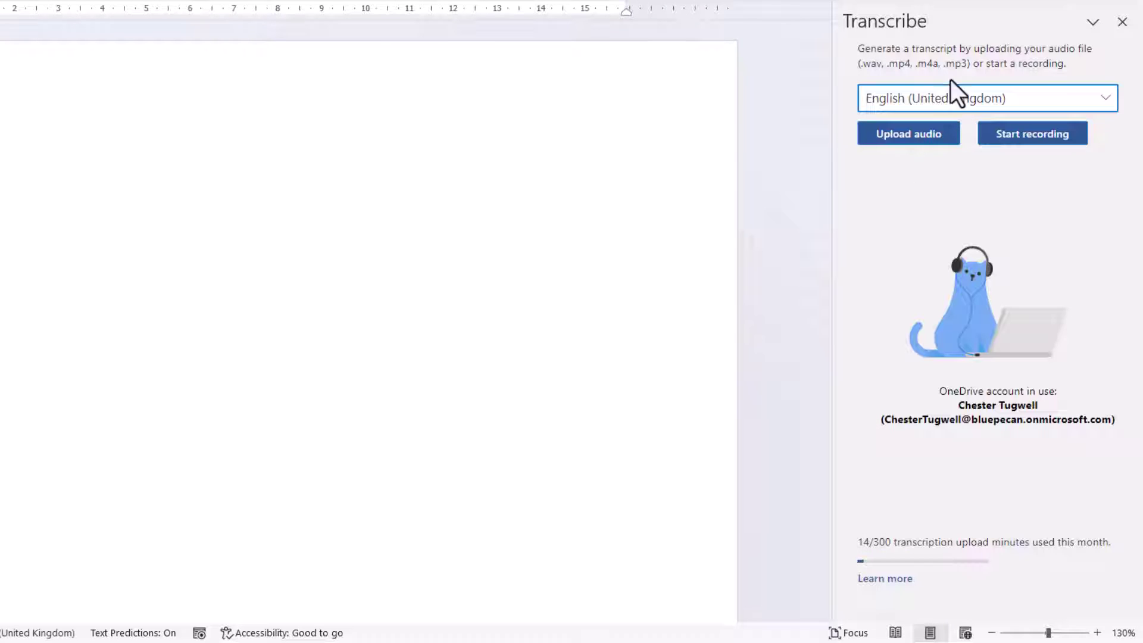
Upload Sample Audio.wav to the Transcribe pane for transcription
click(910, 136)
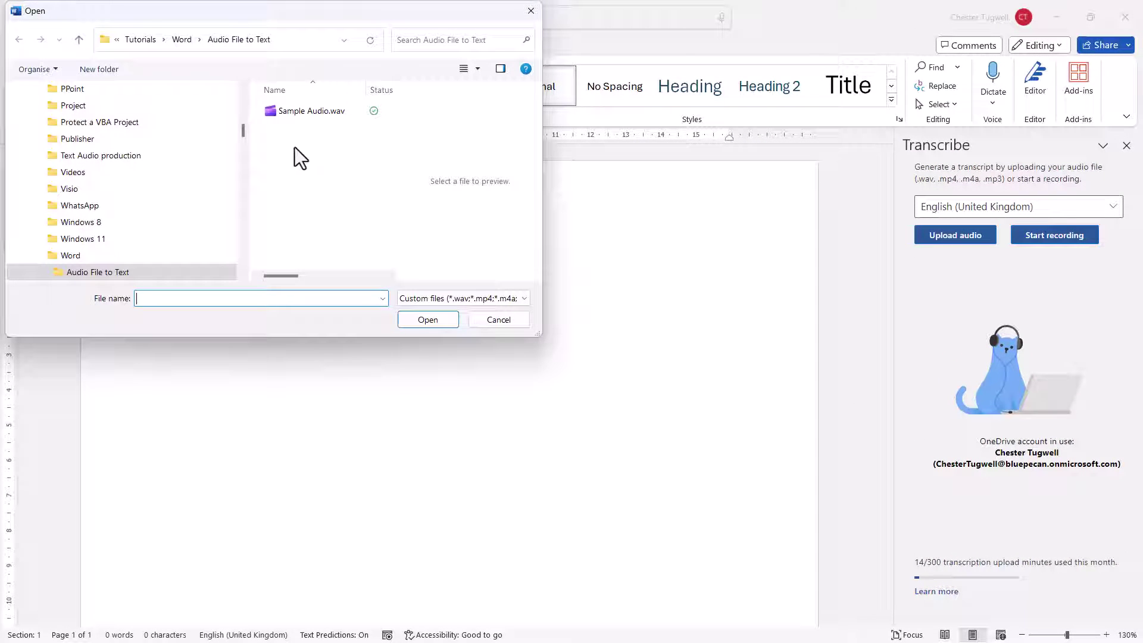
click(290, 112)
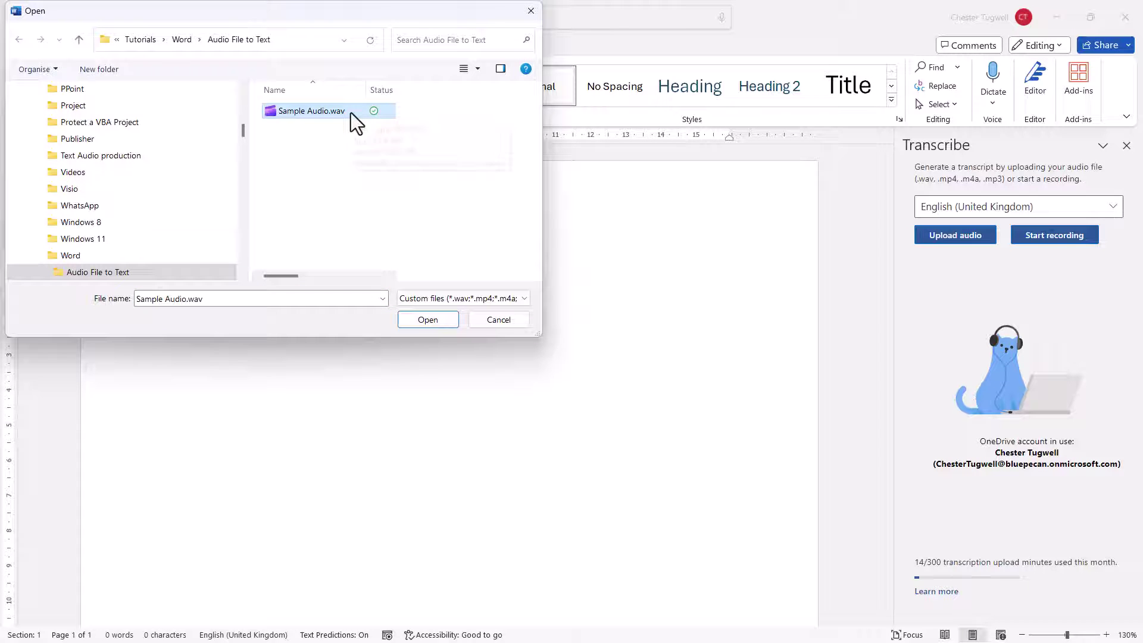
click(432, 320)
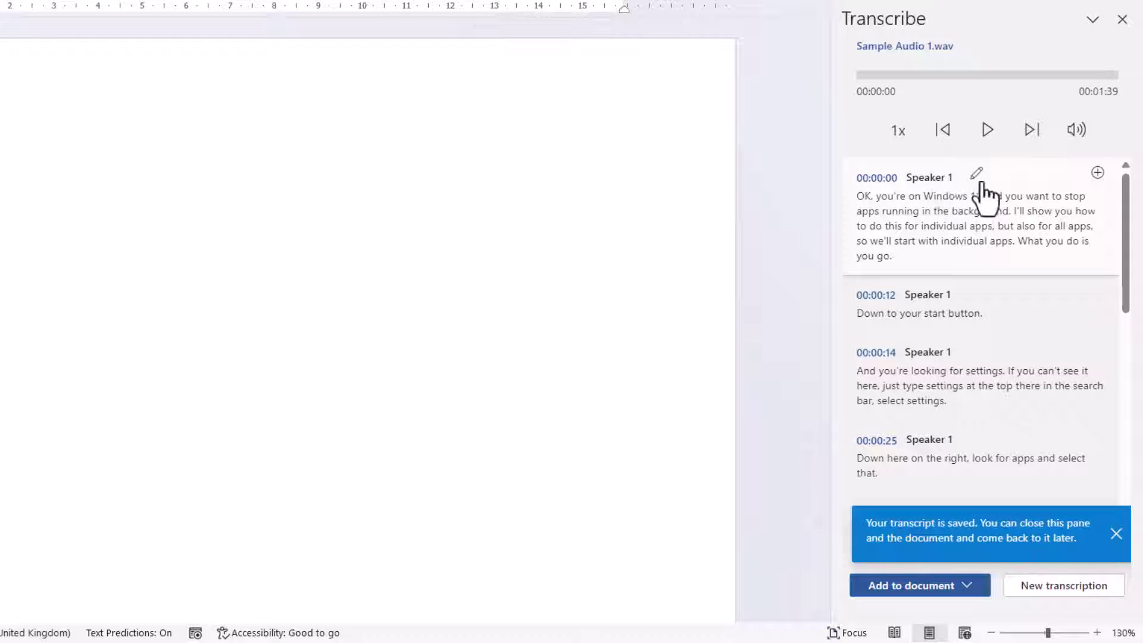
Replace Speaker 1 with the presenter's name, applying the change to all Speaker 1 entries
click(977, 173)
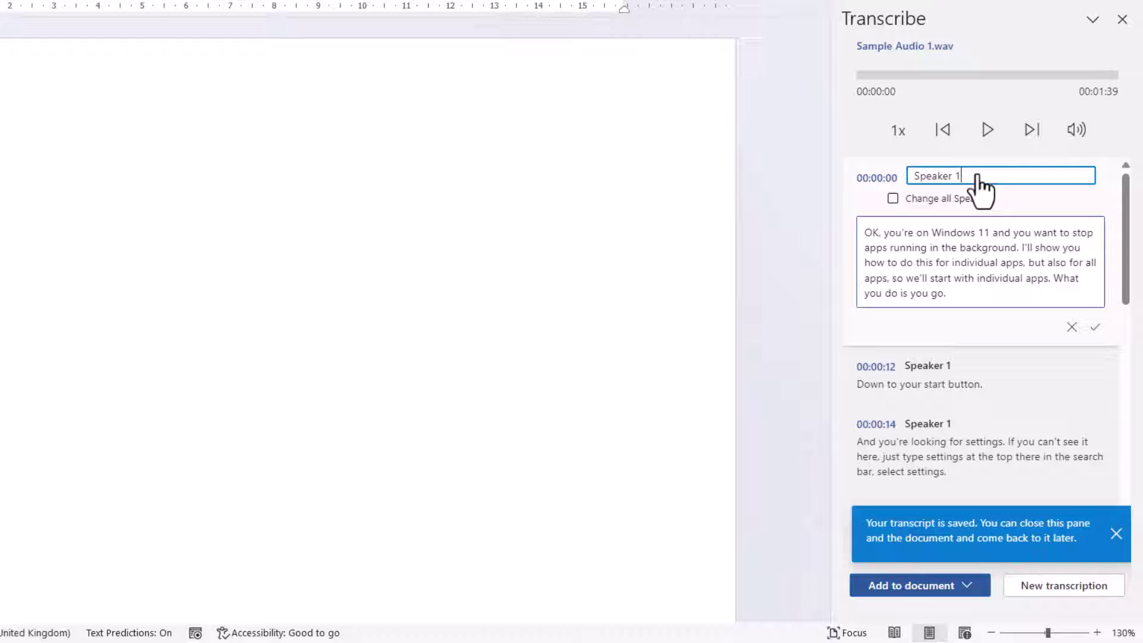
drag(972, 173, 900, 173)
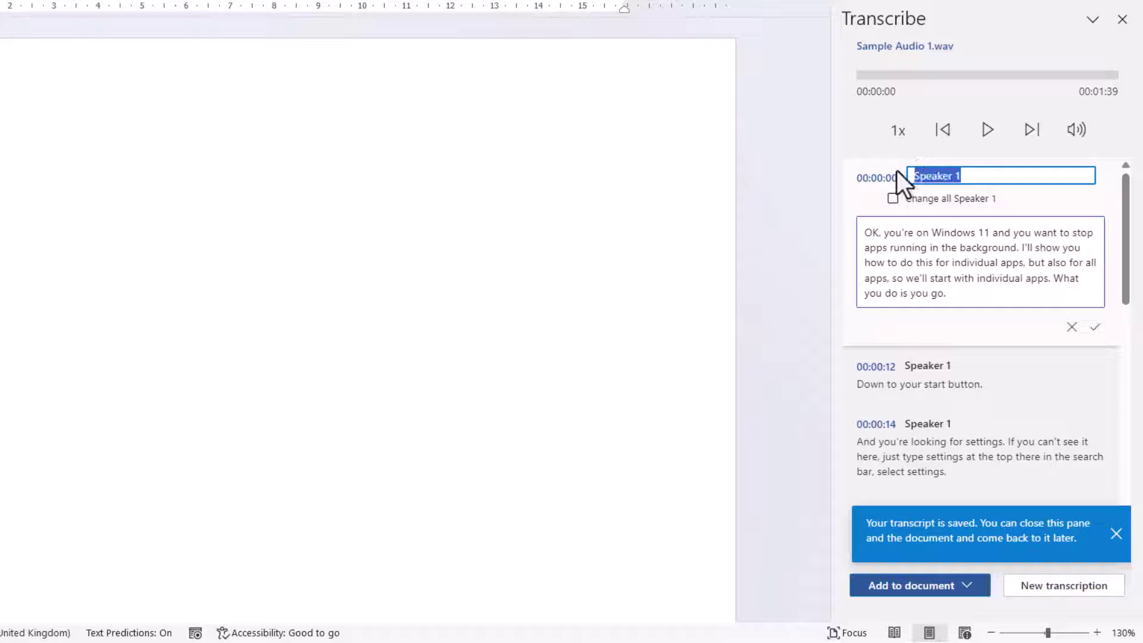
text(Chester)
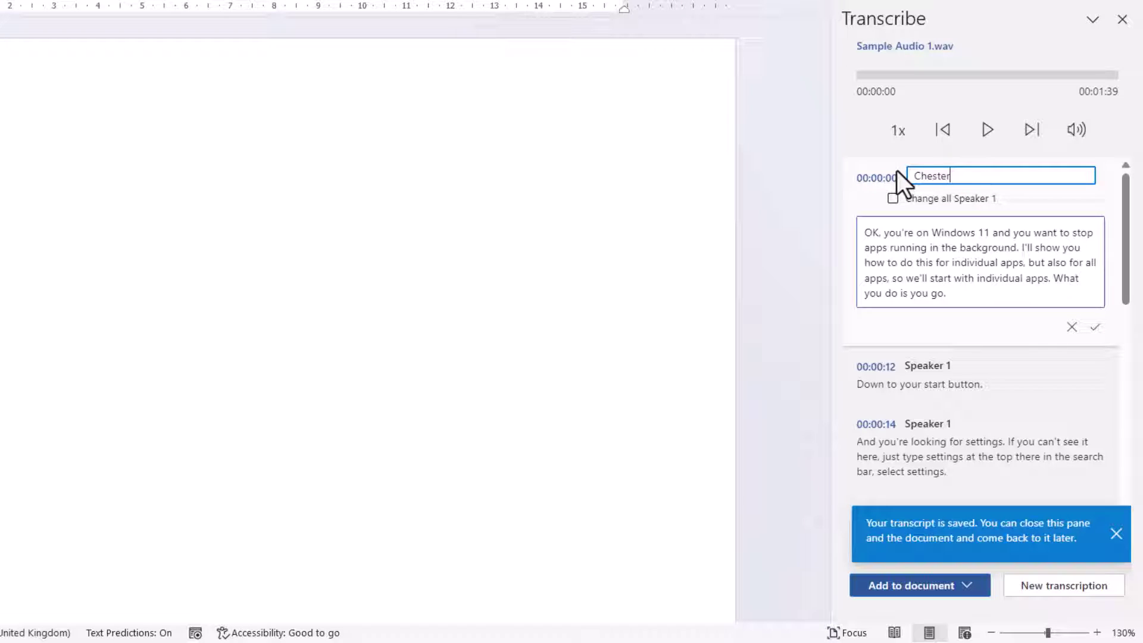
click(915, 206)
click(892, 202)
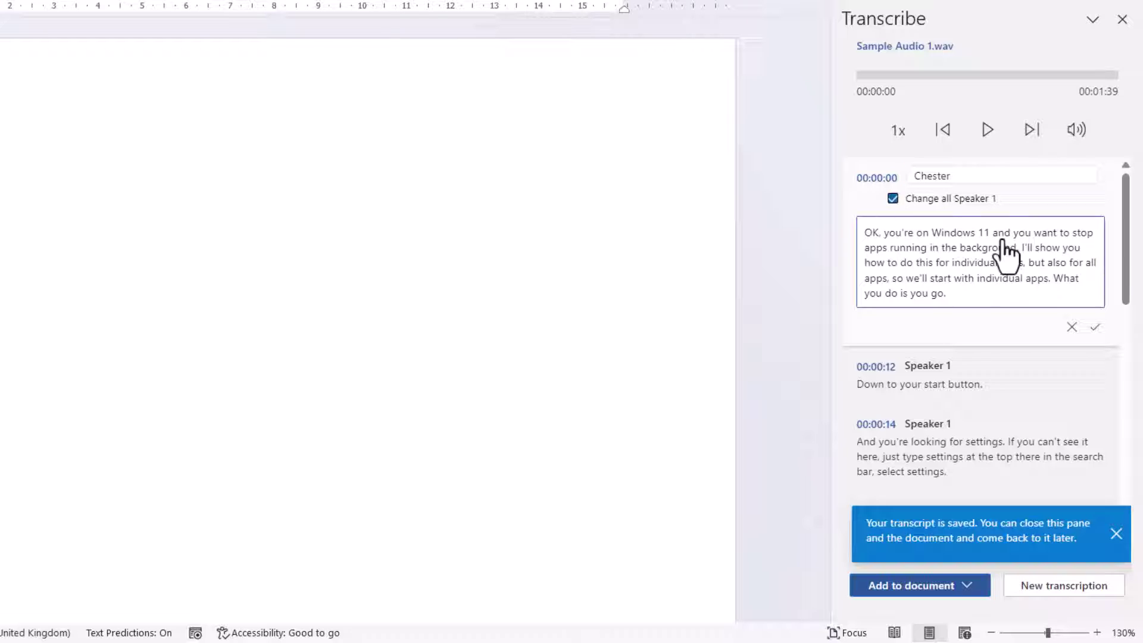
click(1094, 329)
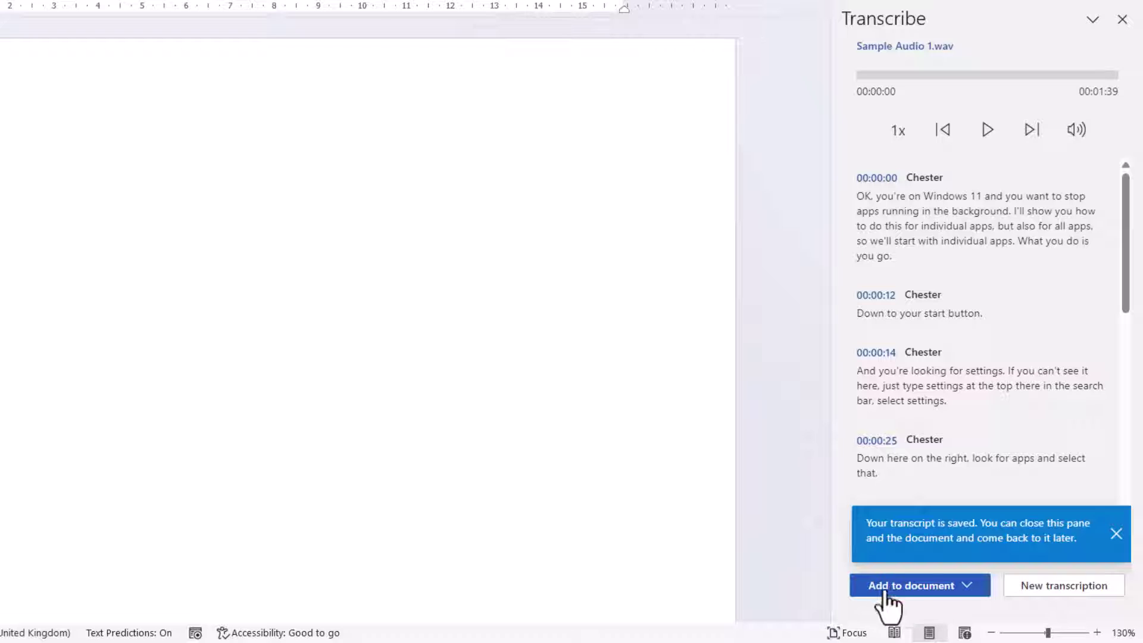
Insert the transcript as Just text, then select and delete it
click(965, 586)
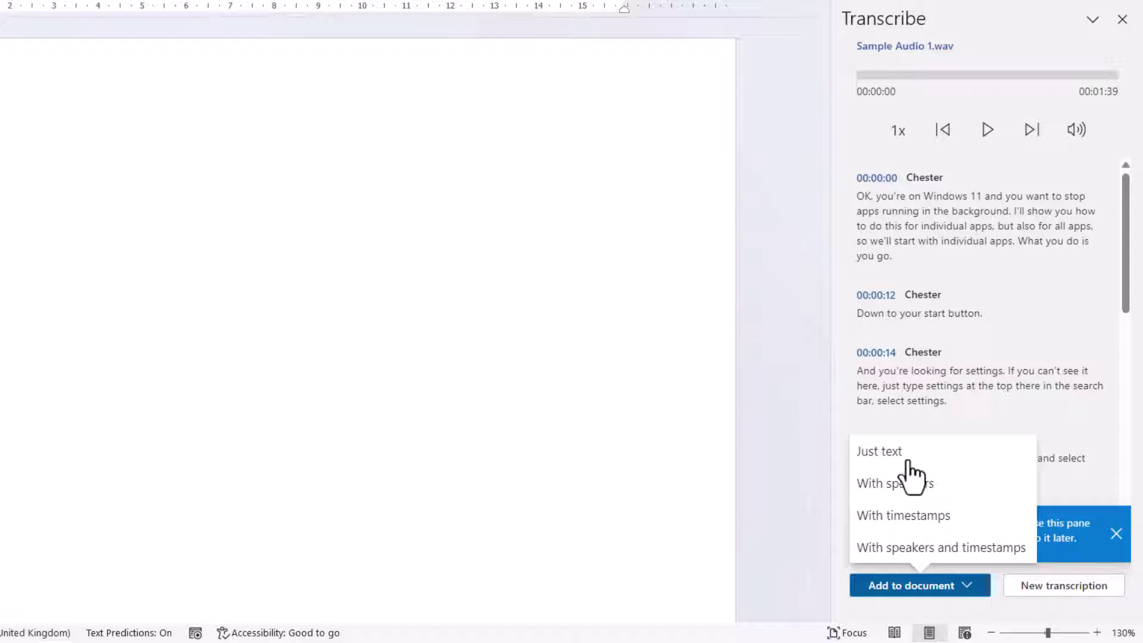
click(906, 459)
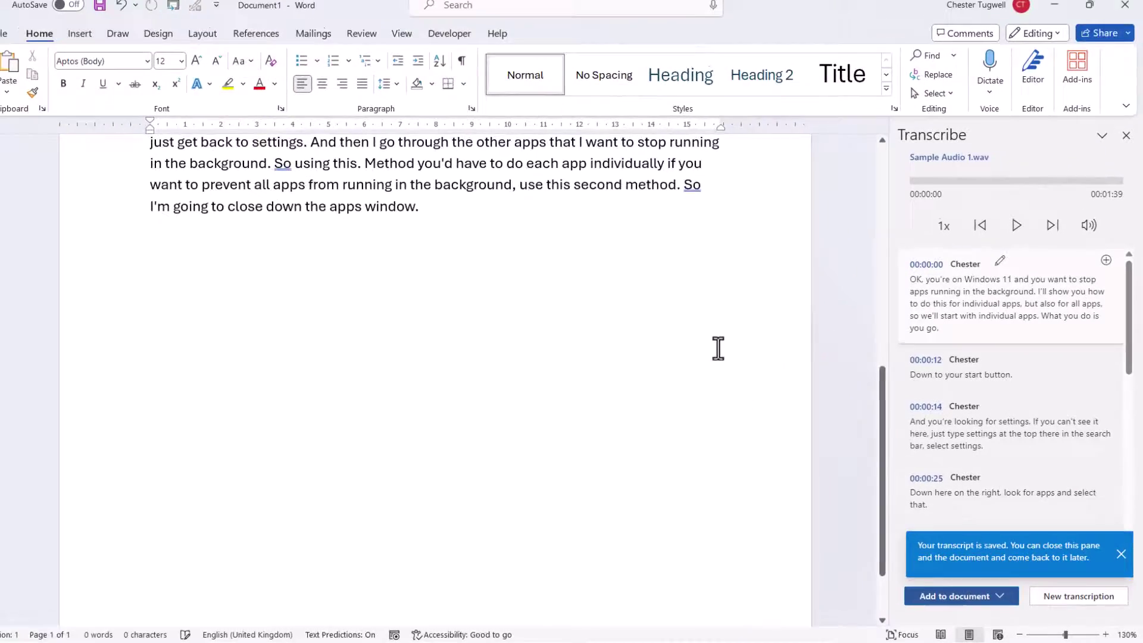
scroll(628, 285, up, 5)
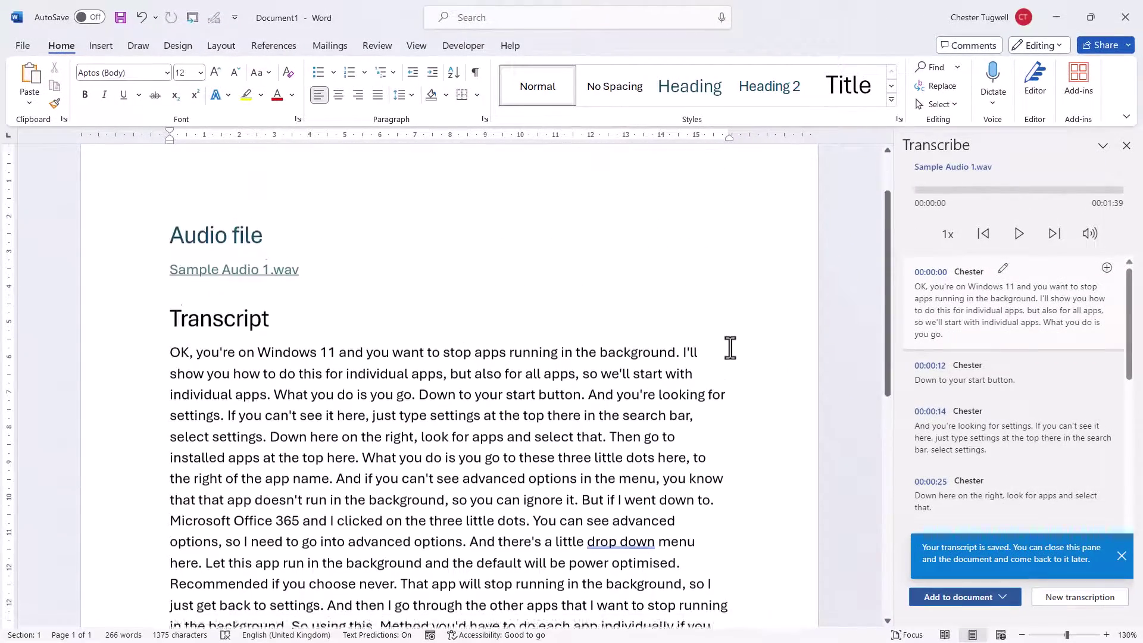
scroll(730, 347, down, 2)
drag(477, 581, 141, 127)
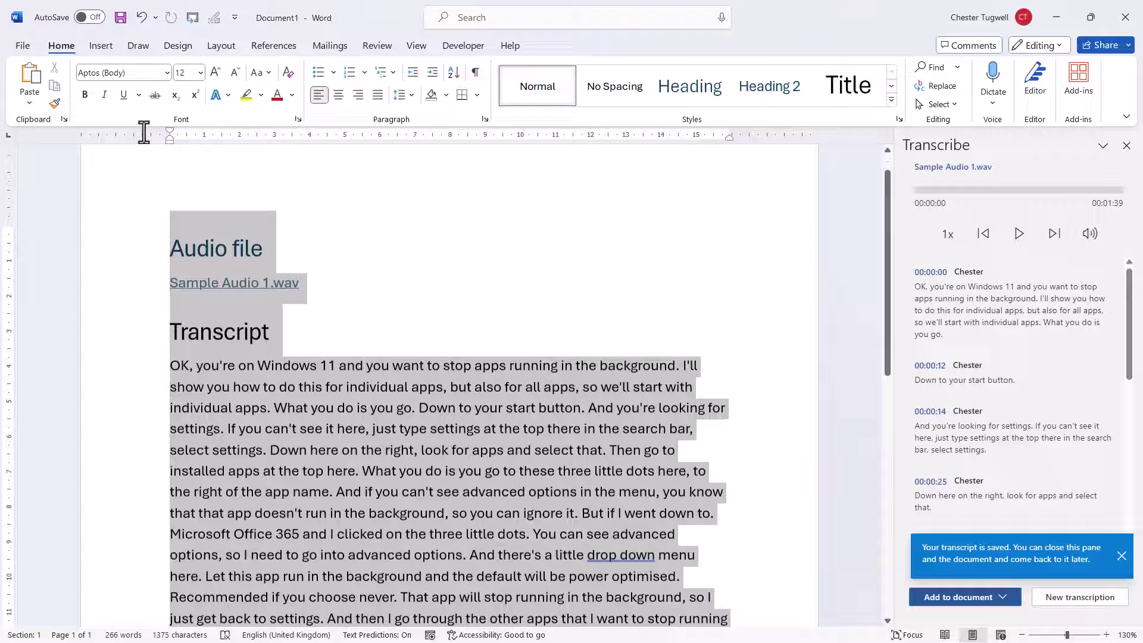
key(Delete)
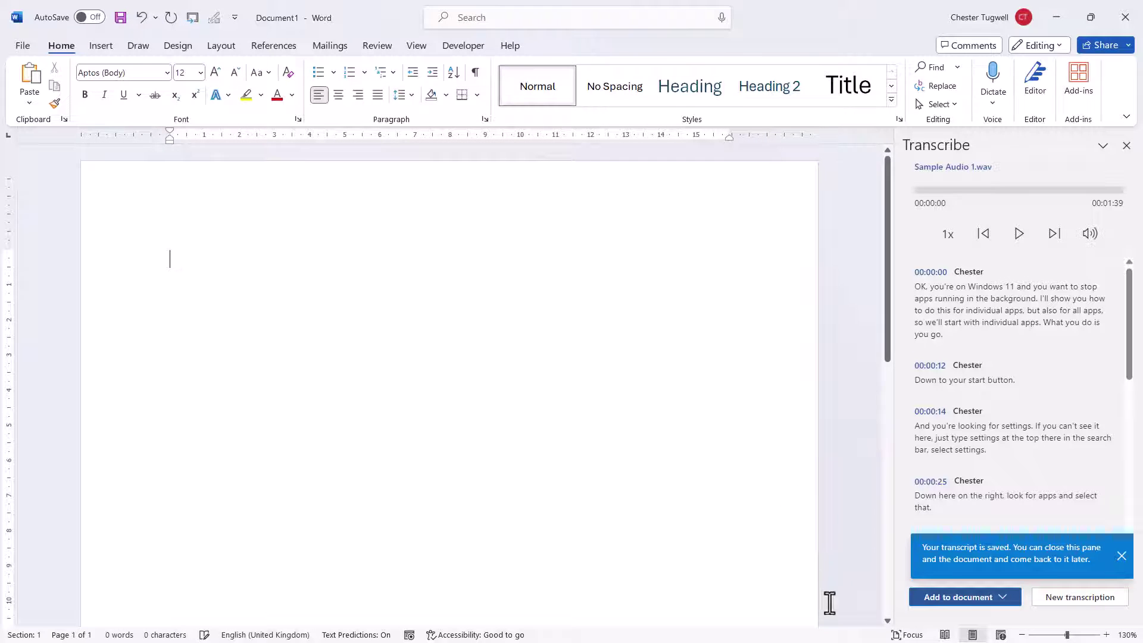
Insert the transcript With speakers, then select everything and delete it
click(1005, 598)
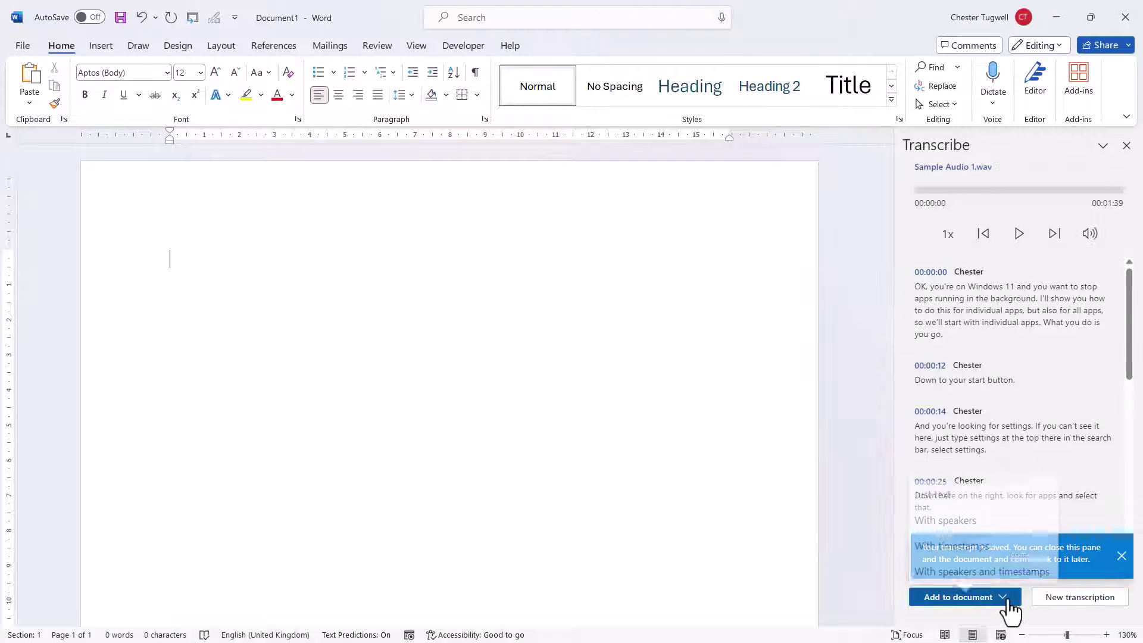
click(949, 521)
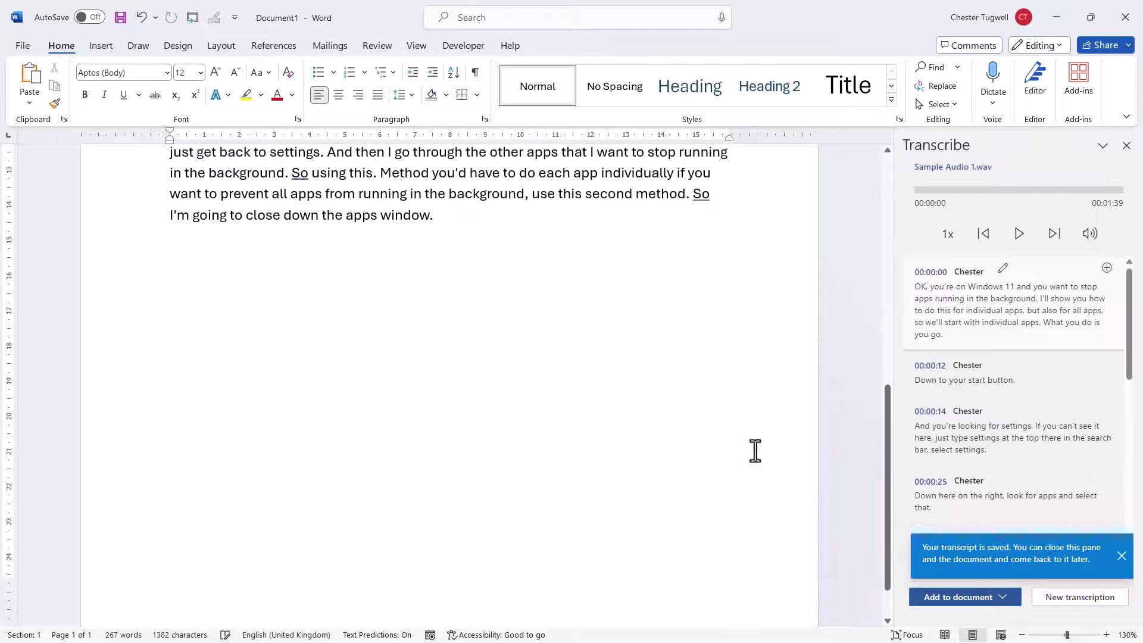
drag(888, 450, 869, 222)
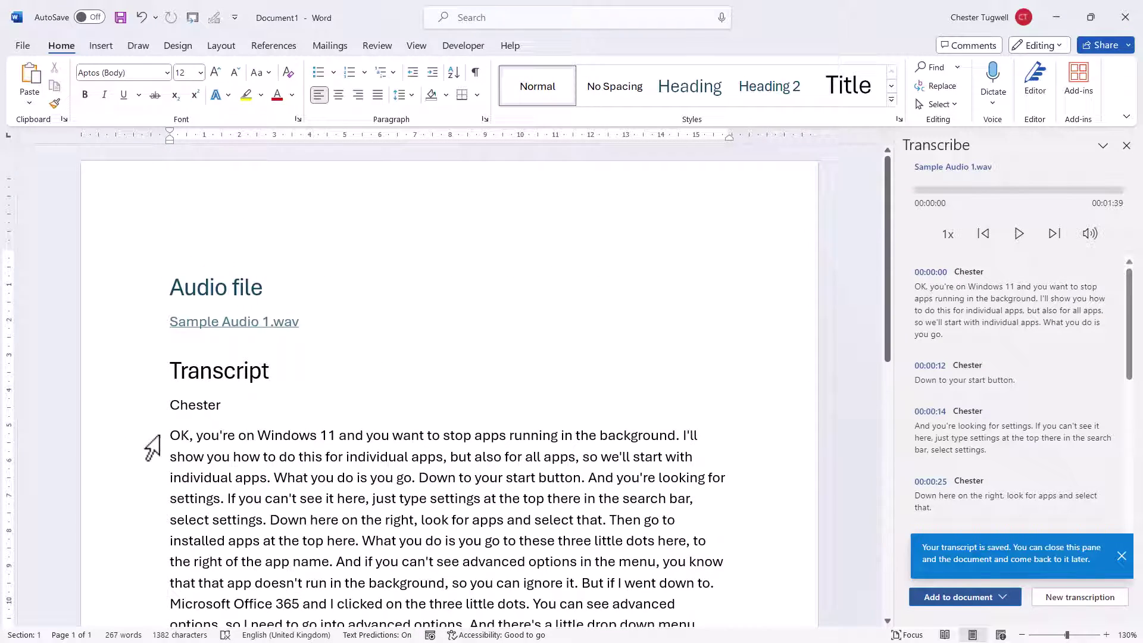
scroll(393, 400, down, 3)
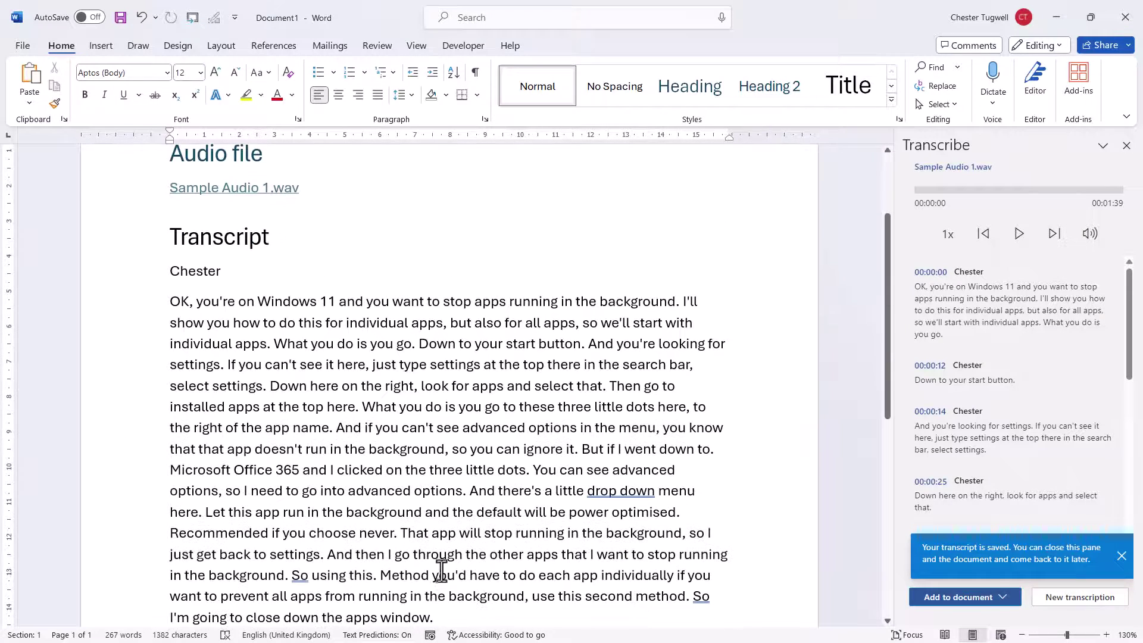
key(ctrl+a)
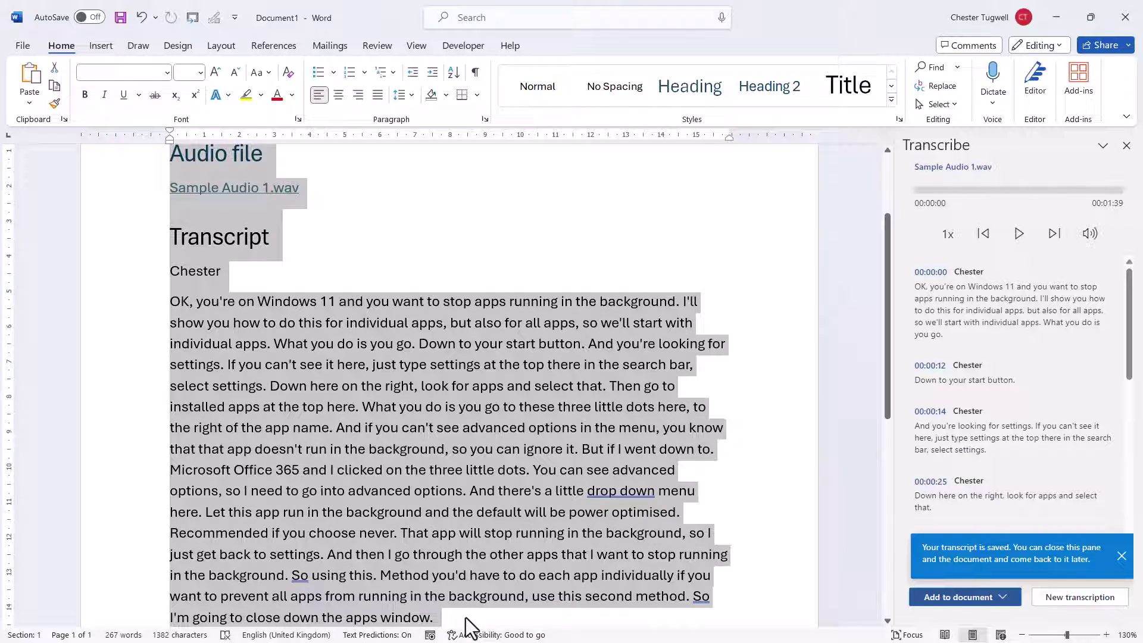
key(Delete)
Add the transcript to the document With speakers and timestamps
click(991, 597)
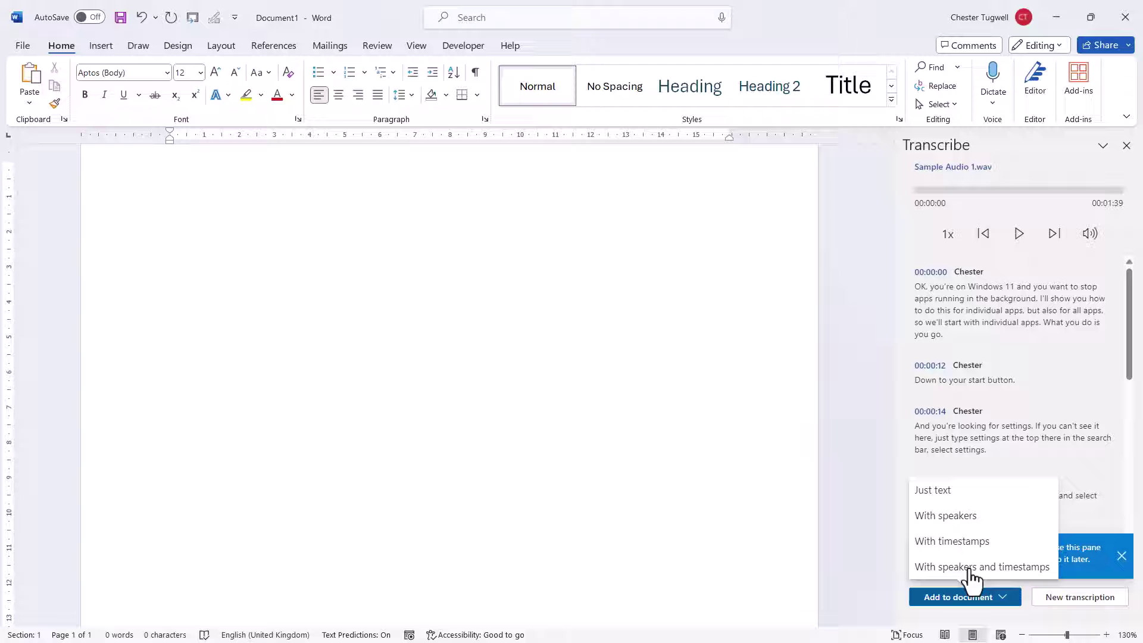
click(1002, 568)
scroll(444, 437, up, 15)
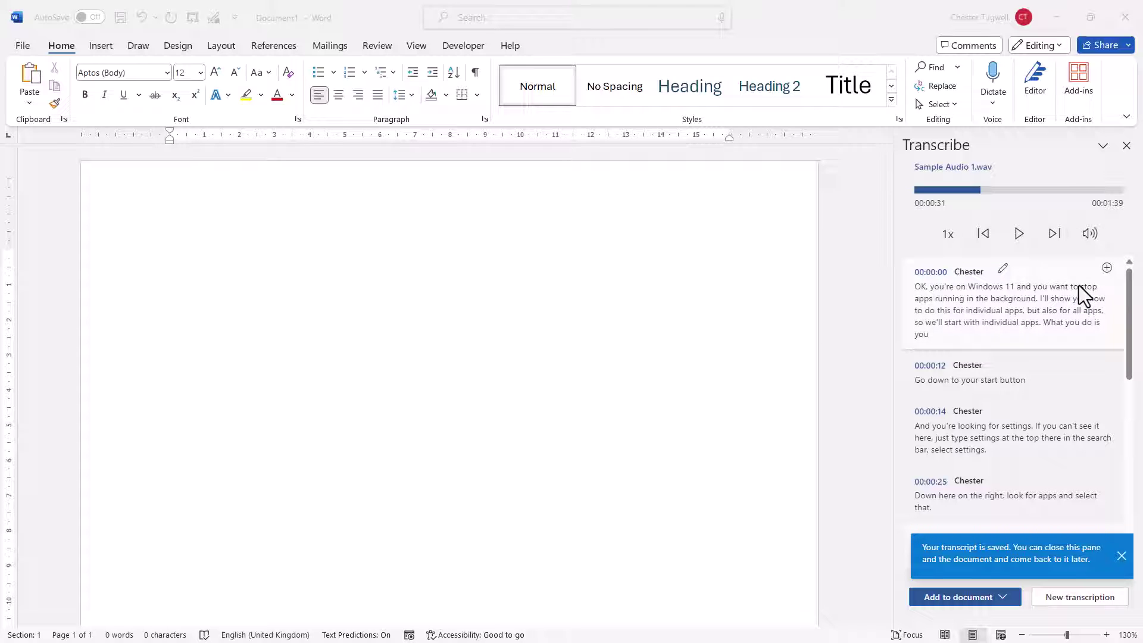
Add the first entry and the 00:00:14 entry to the document as sections
click(1106, 267)
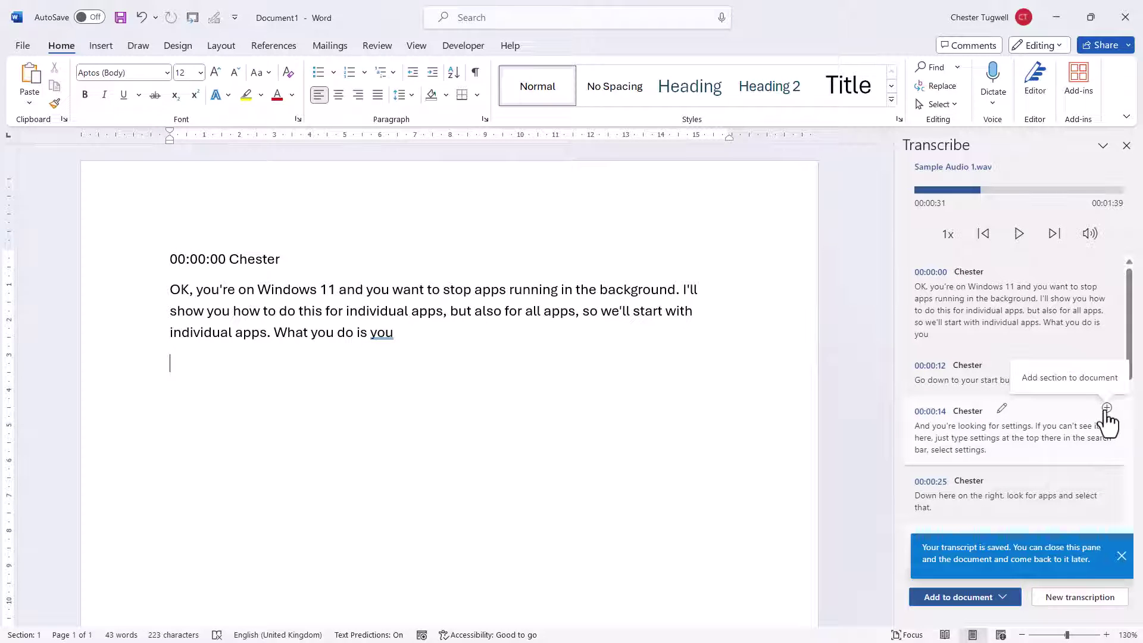
click(1106, 408)
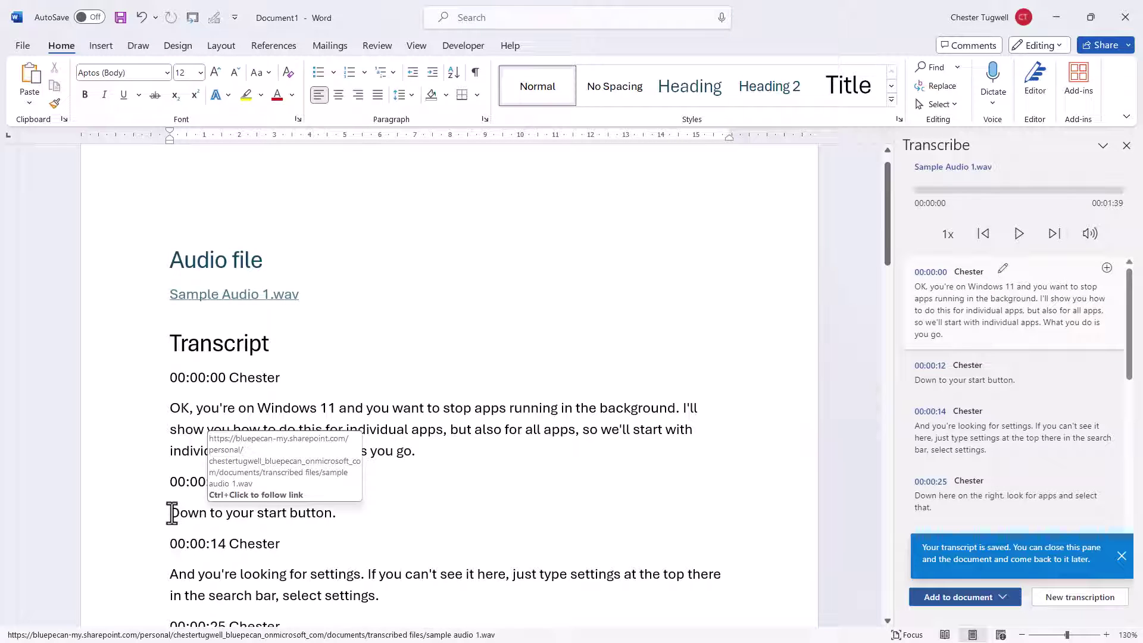
Merge the 00:00:12 line into the first paragraph, lowercasing 'Down' to 'down'
click(172, 513)
key(BackSpace)
key(BackSpace)
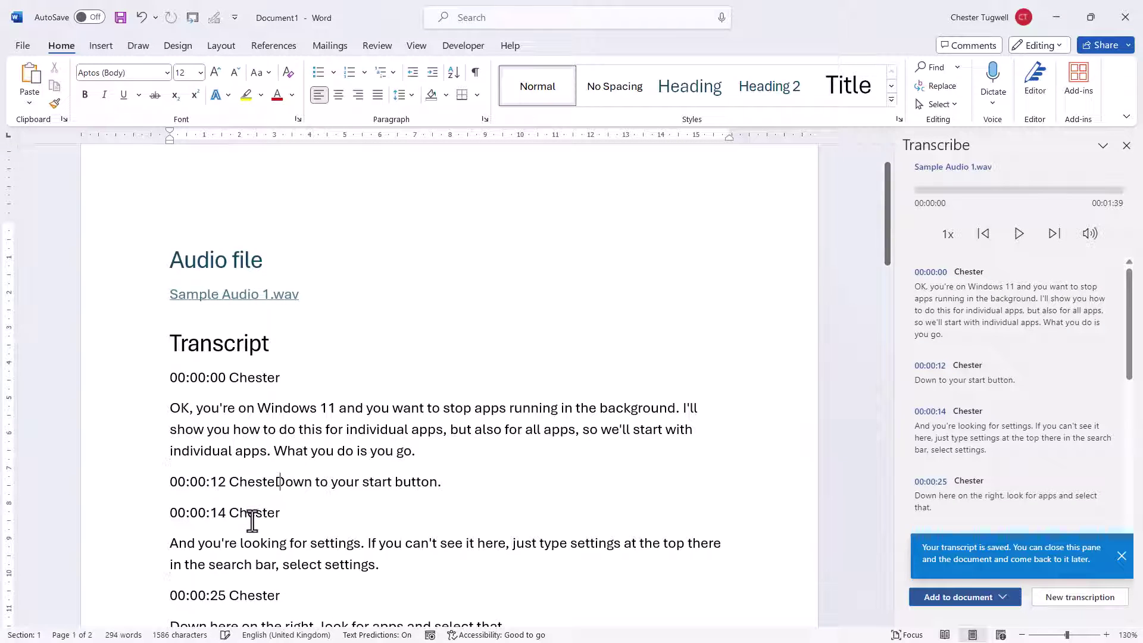
key(BackSpace)
key(BackSpace)
key(BackSpace)
key(BackSpace)
key(BackSpace)
key(BackSpace)
key(BackSpace)
key(BackSpace)
key(BackSpace)
key(BackSpace)
key(BackSpace)
key(BackSpace)
key(BackSpace)
key(BackSpace)
key(BackSpace)
key(BackSpace)
key(BackSpace)
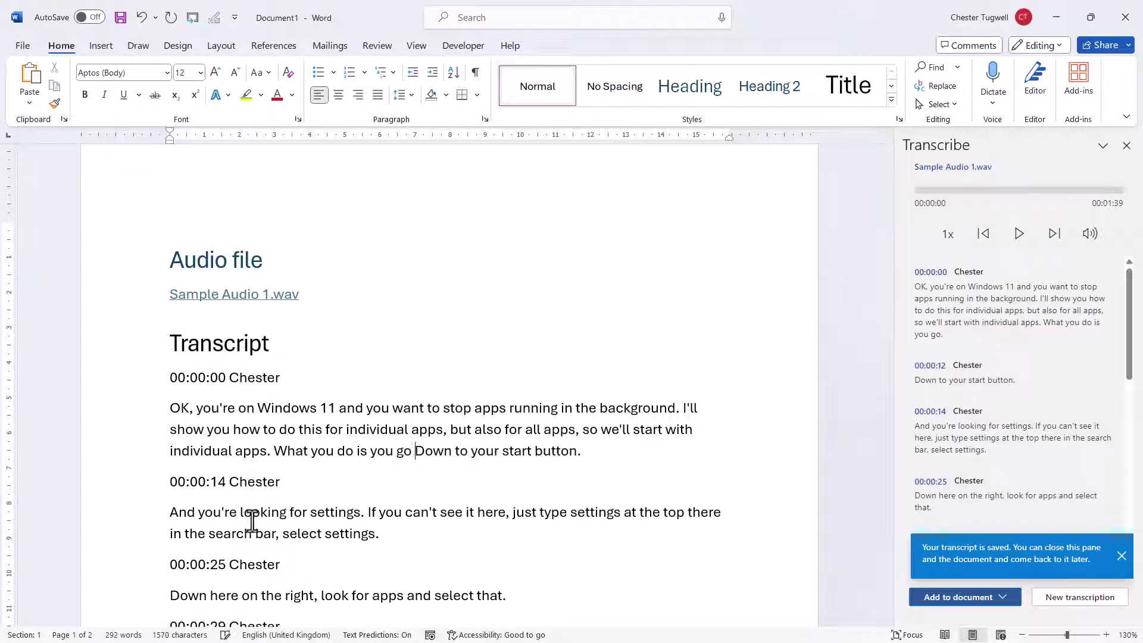
key(Delete)
text(d)
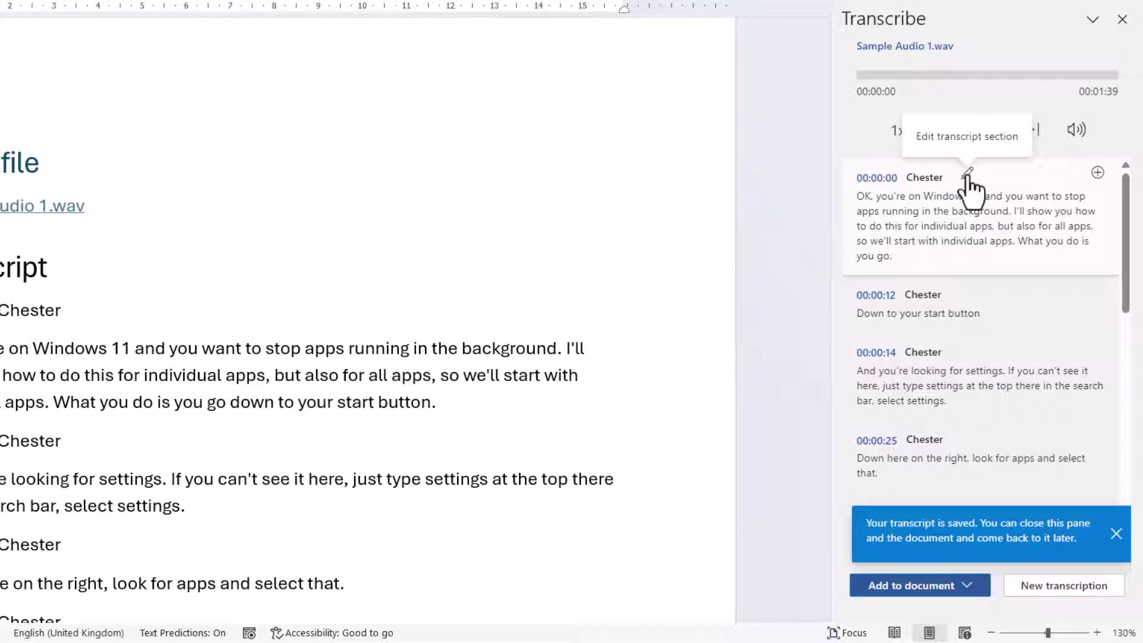
Cut 'What you do is you go' from the end of the 00:00:00 entry and save it
click(966, 174)
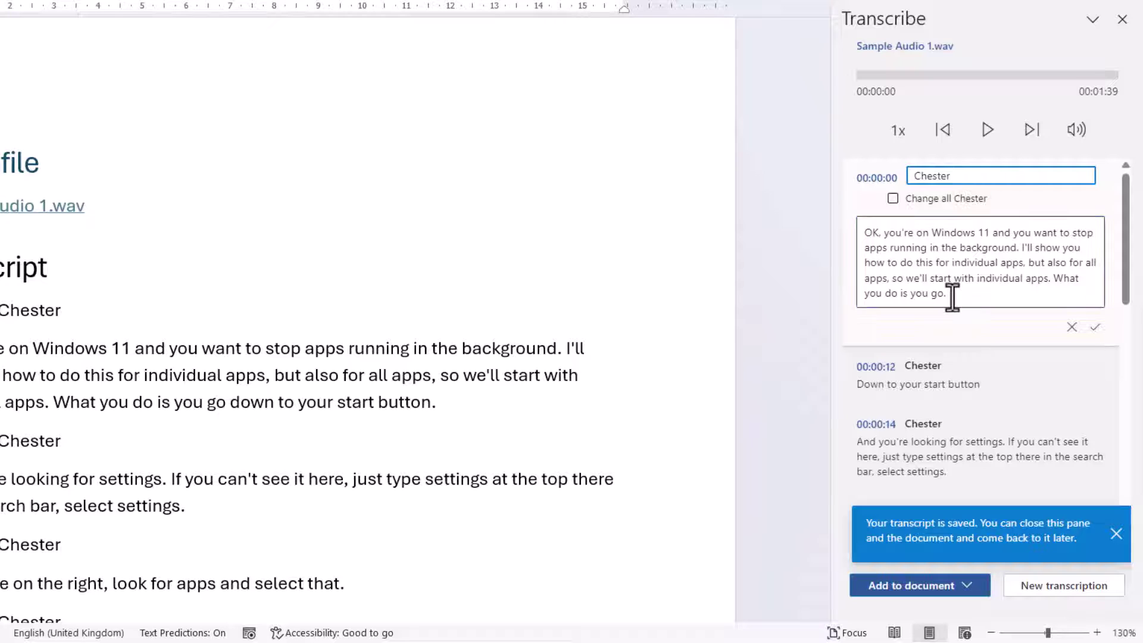
click(970, 294)
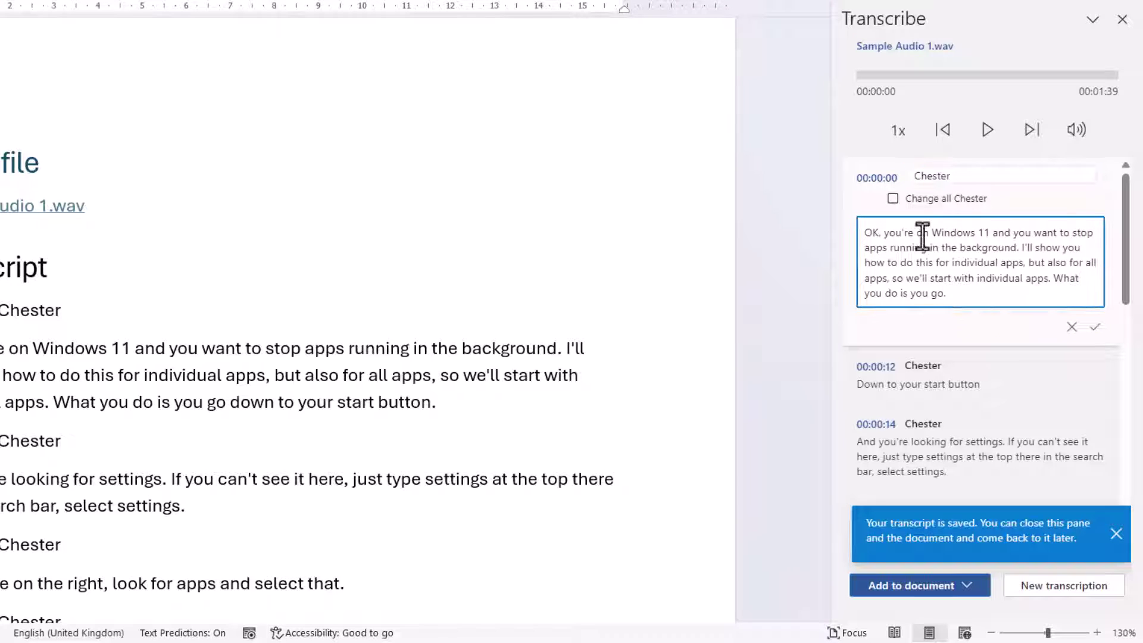
text(.)
drag(1051, 278, 1061, 291)
key(ctrl+c)
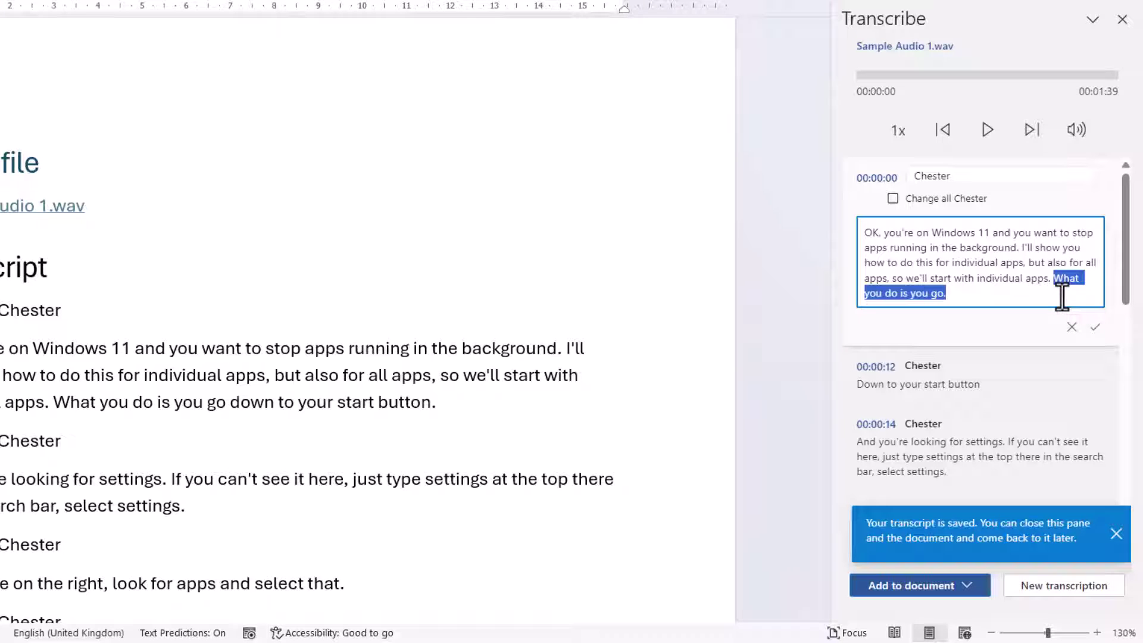
key(BackSpace)
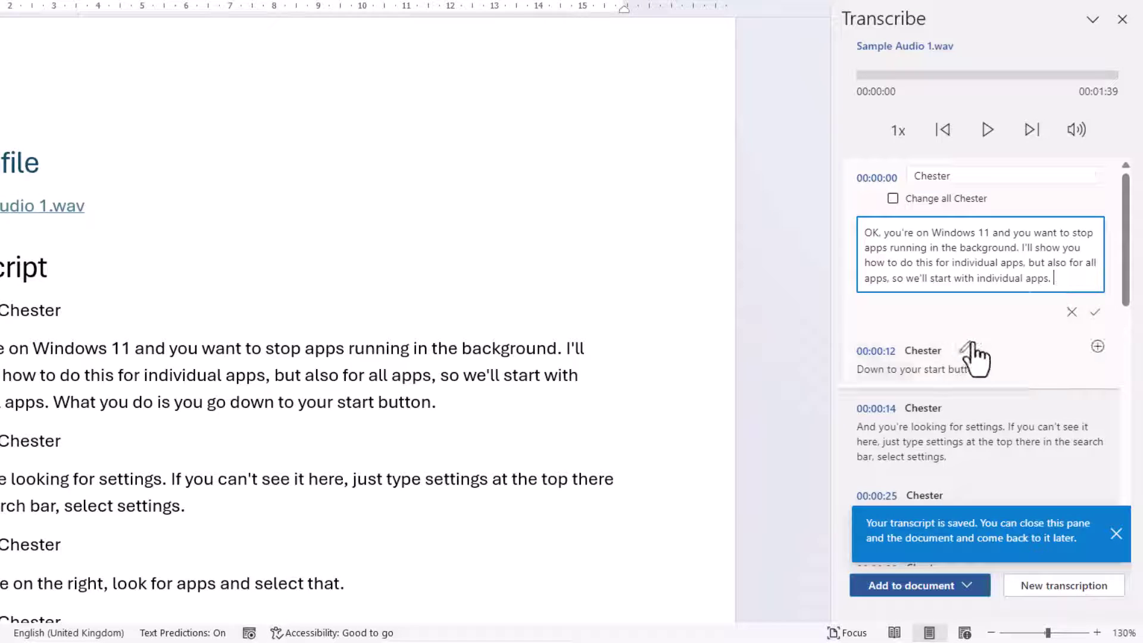
click(1094, 312)
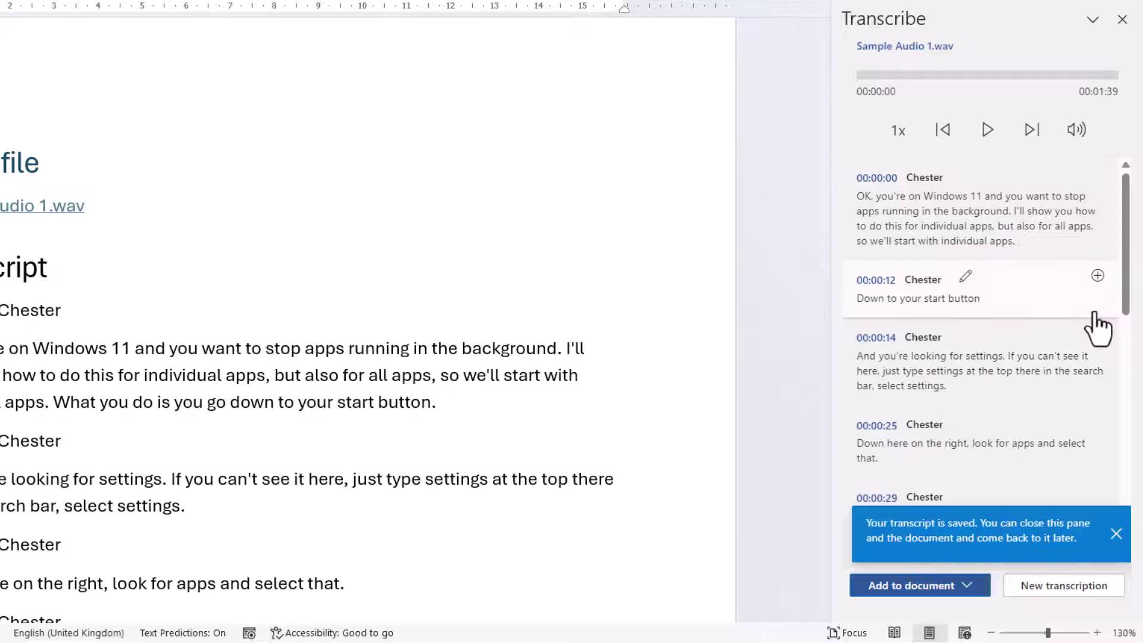
Paste that sentence at the start of the 00:00:12 entry, lowercasing 'down', and confirm
click(965, 278)
click(868, 335)
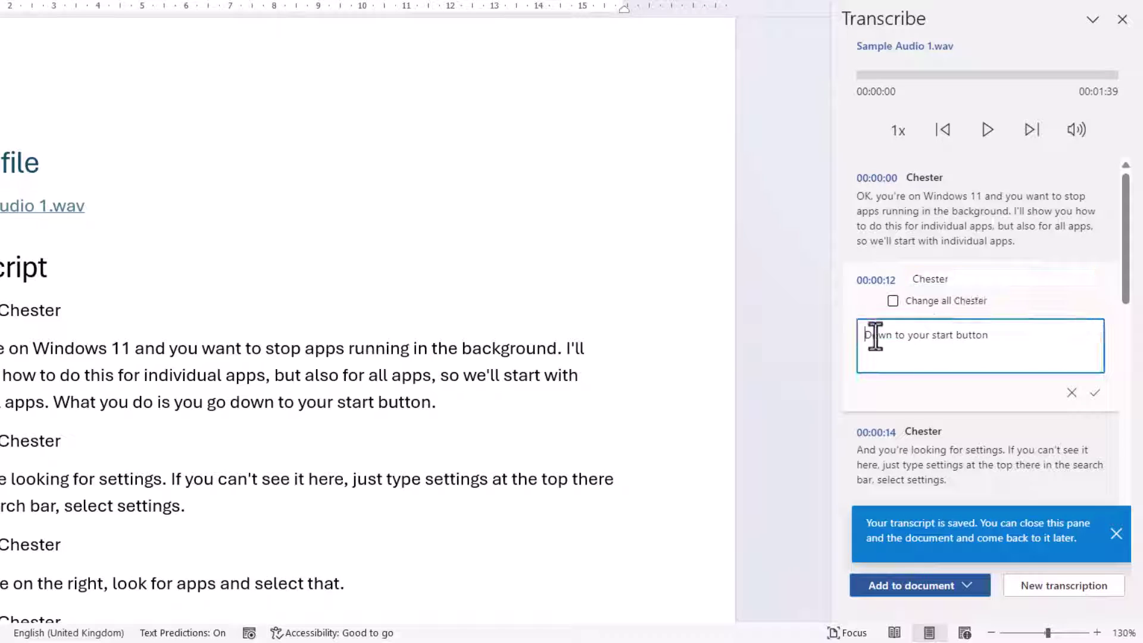
key(ctrl+v)
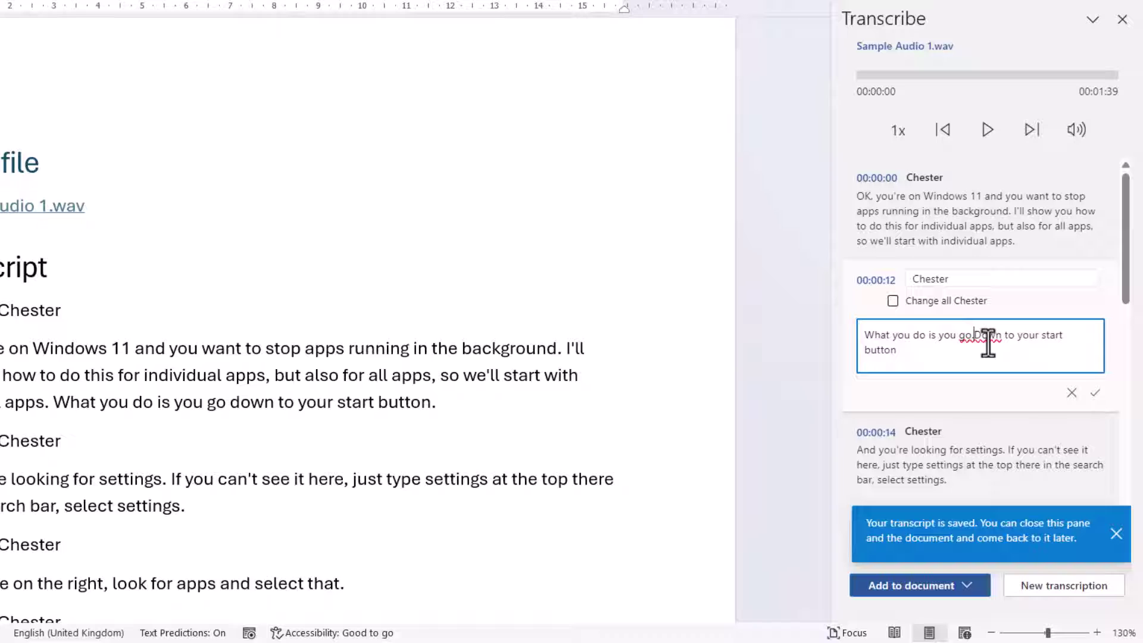
key(BackSpace)
key(Delete)
text(d)
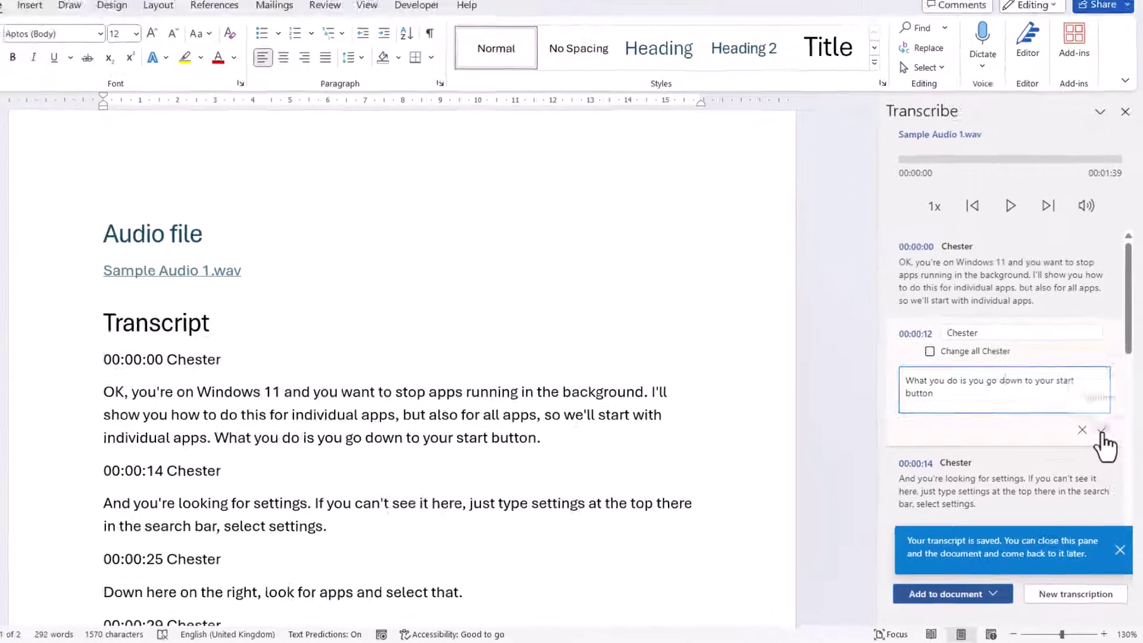
click(1094, 392)
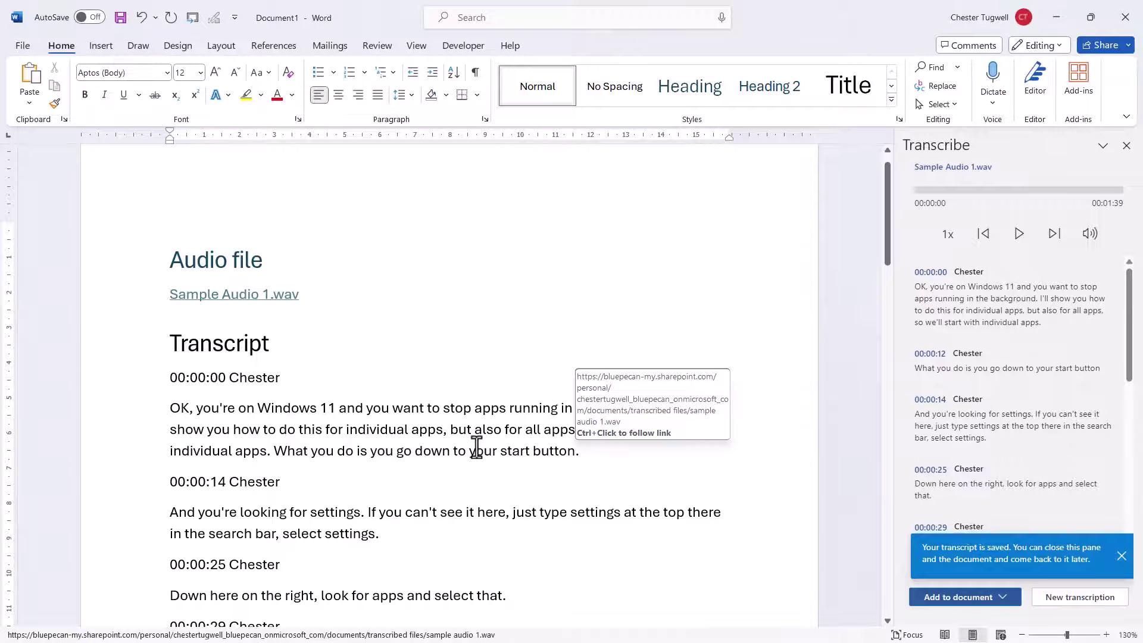
Play Sample Audio 1.wav, skip forward to 00:00:25, resume, and pause at 00:00:28
mouse_move(1029, 297)
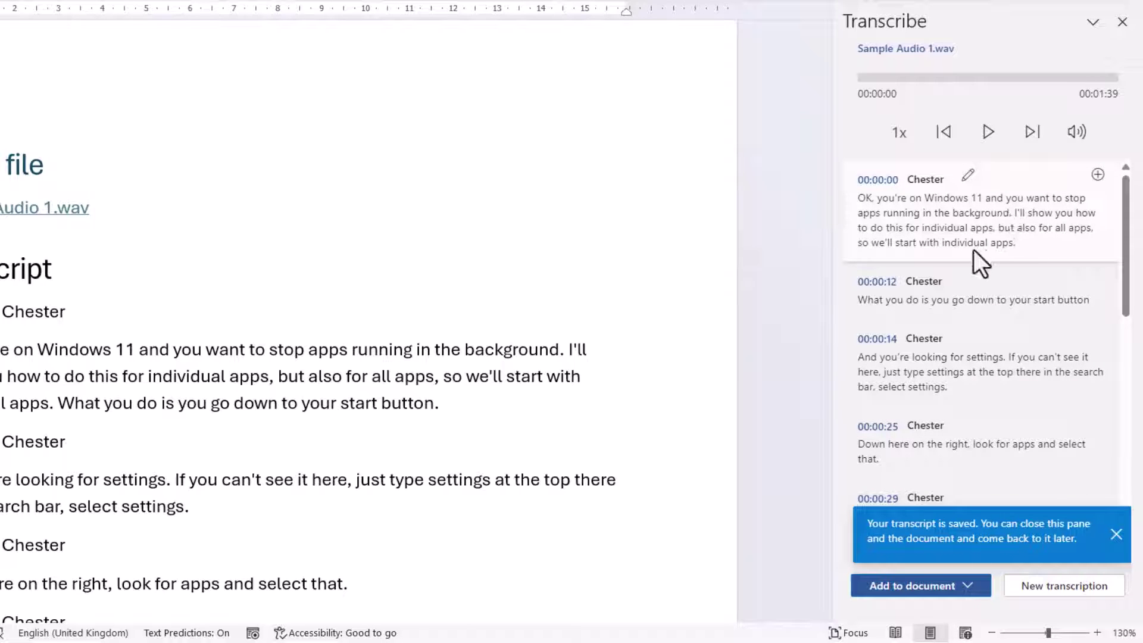
click(988, 142)
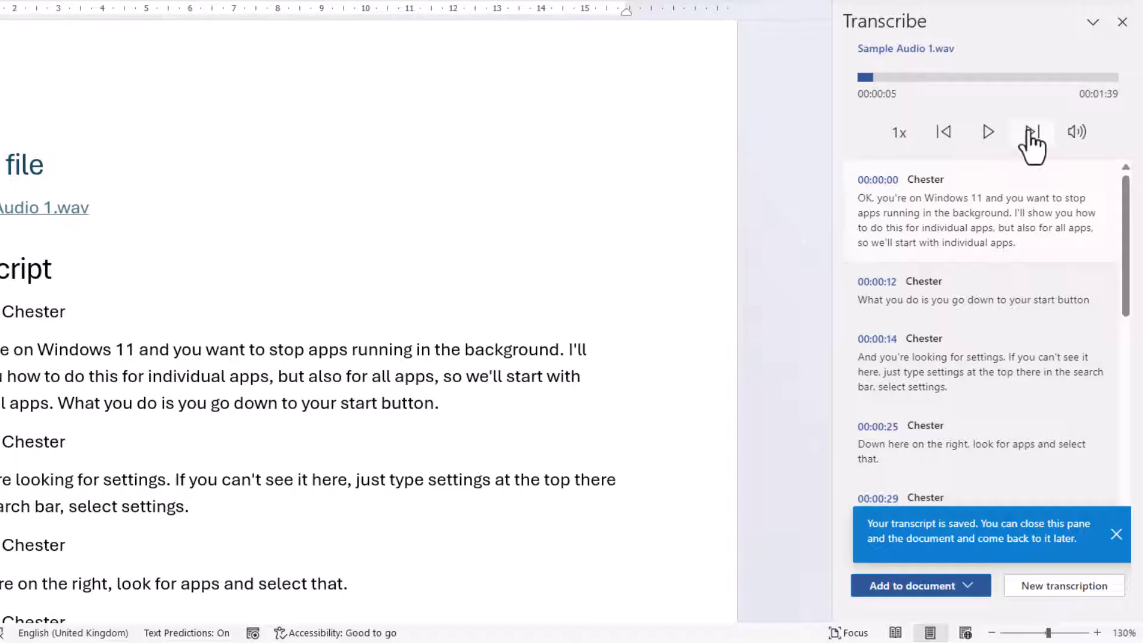
click(1031, 133)
click(1031, 134)
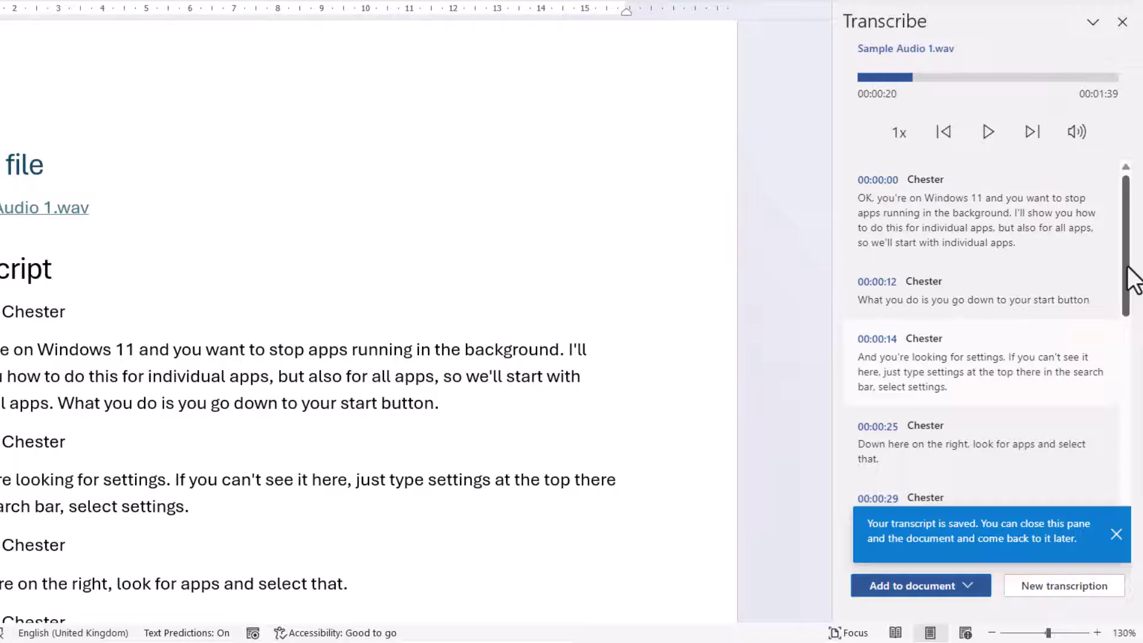
click(1030, 135)
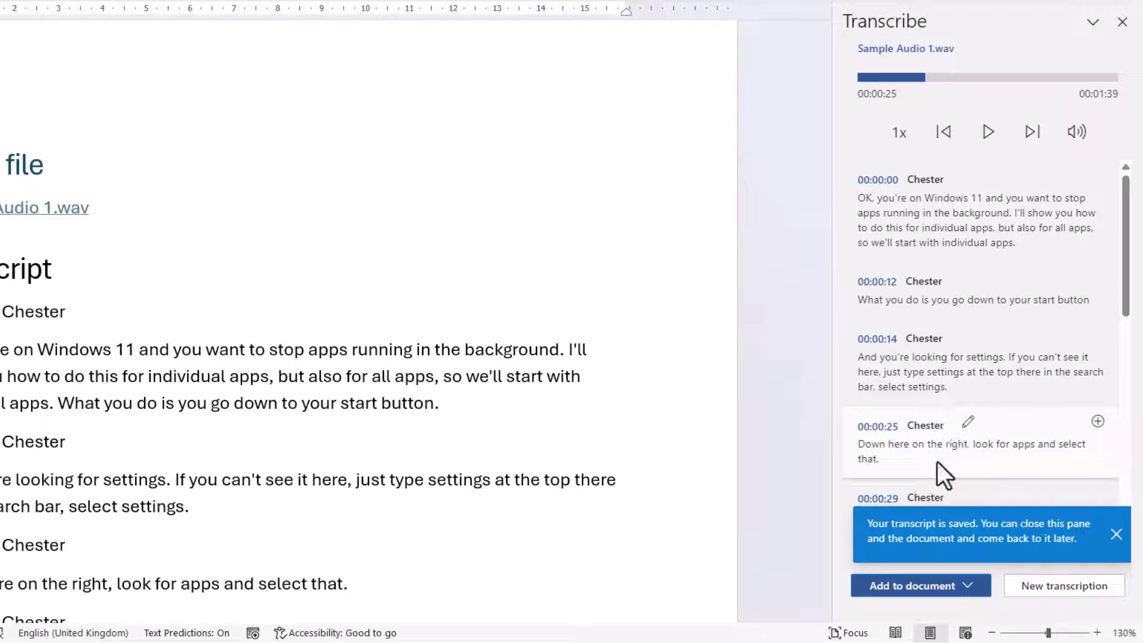
click(989, 135)
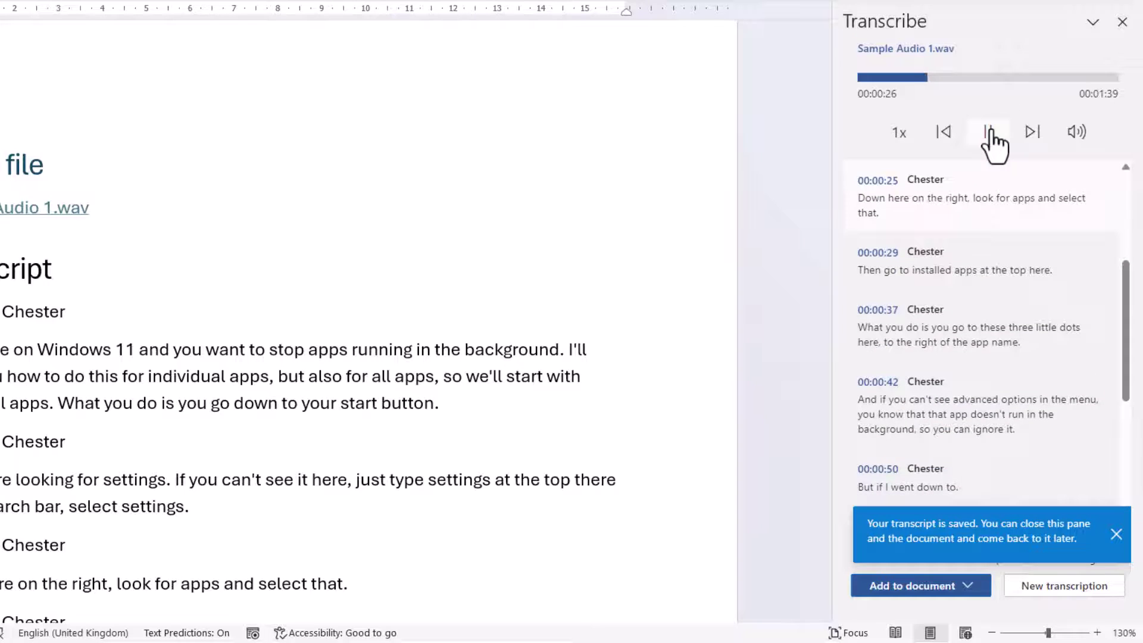
click(990, 136)
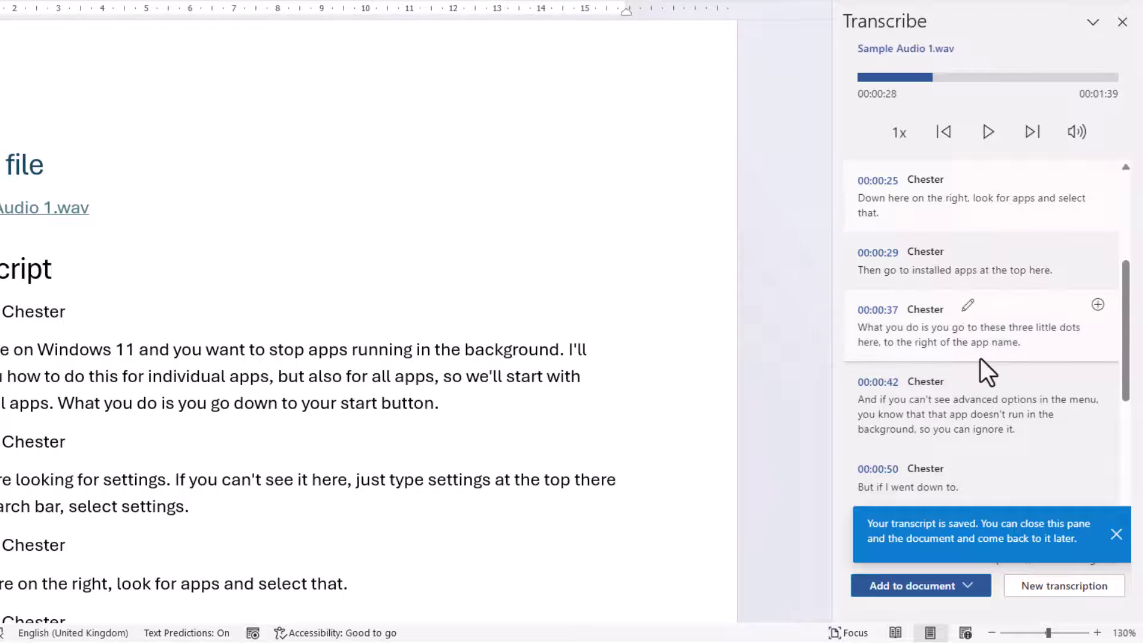
drag(1118, 305, 1065, 216)
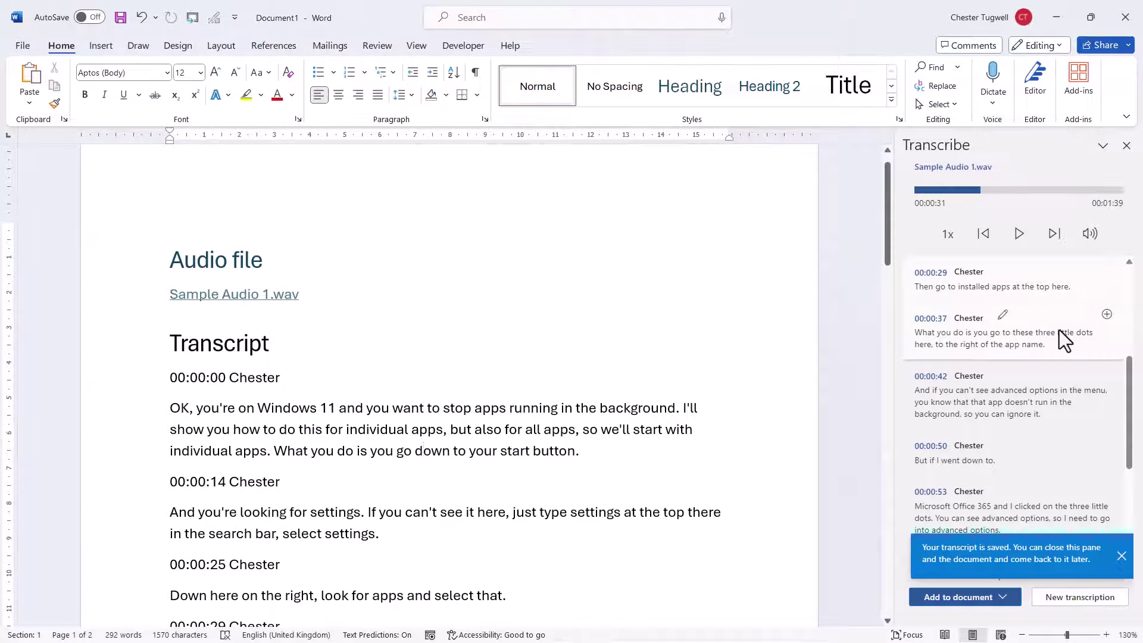